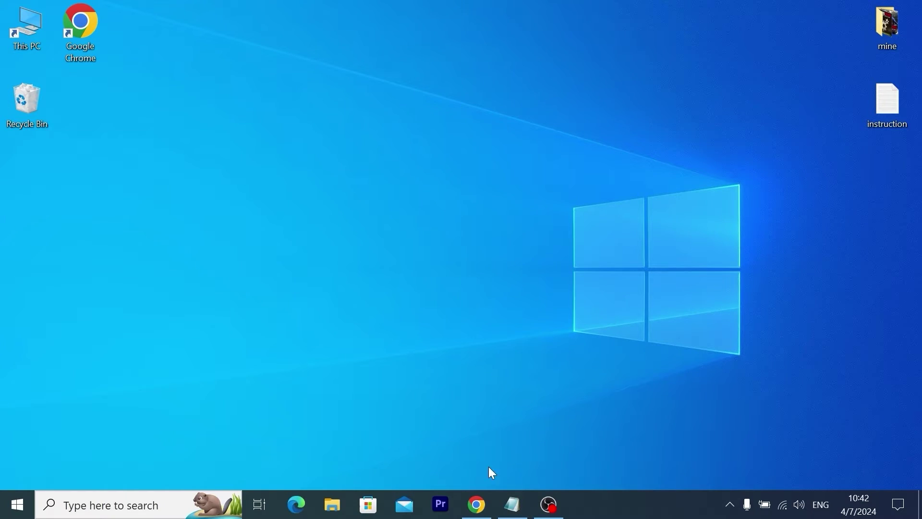
Search Google for 'dell drivers' in the incognito Chrome window and scroll the results.
{"action": "left_click", "coordinate": [484, 513]}
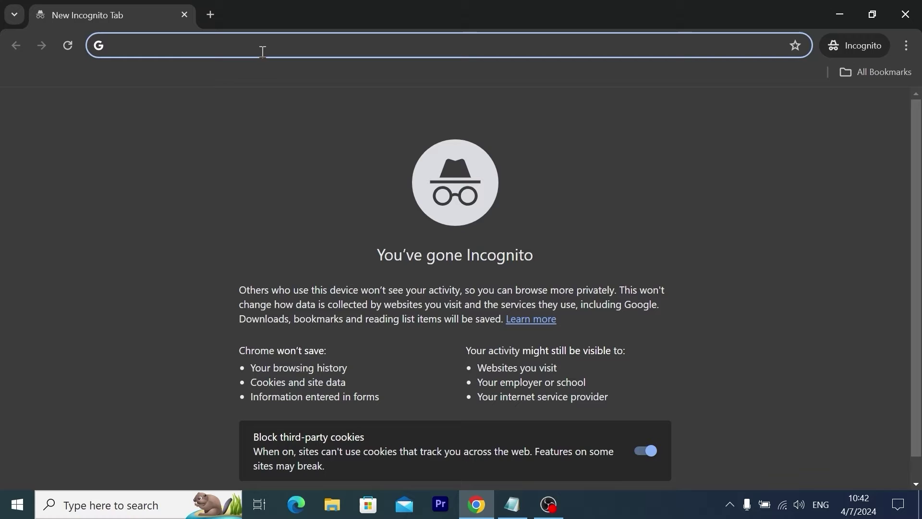
{"action": "type", "text": "dell"}
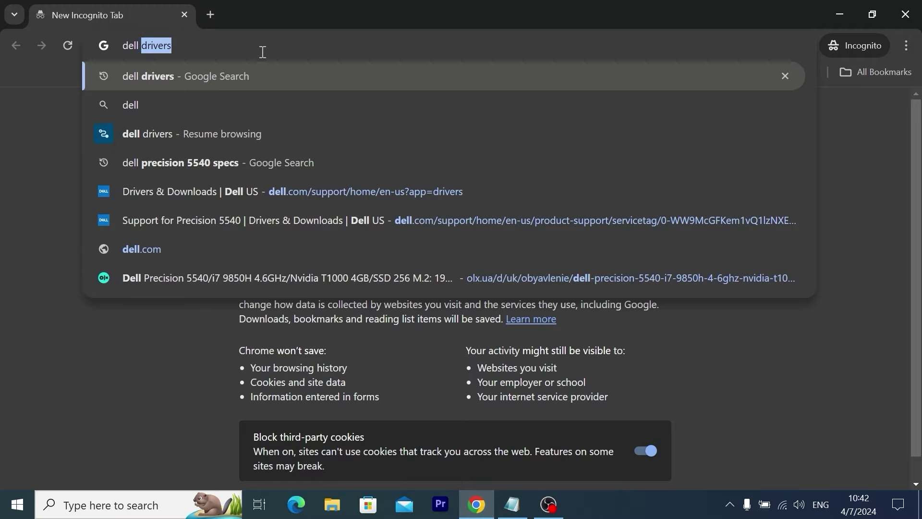
{"action": "key", "text": "Return"}
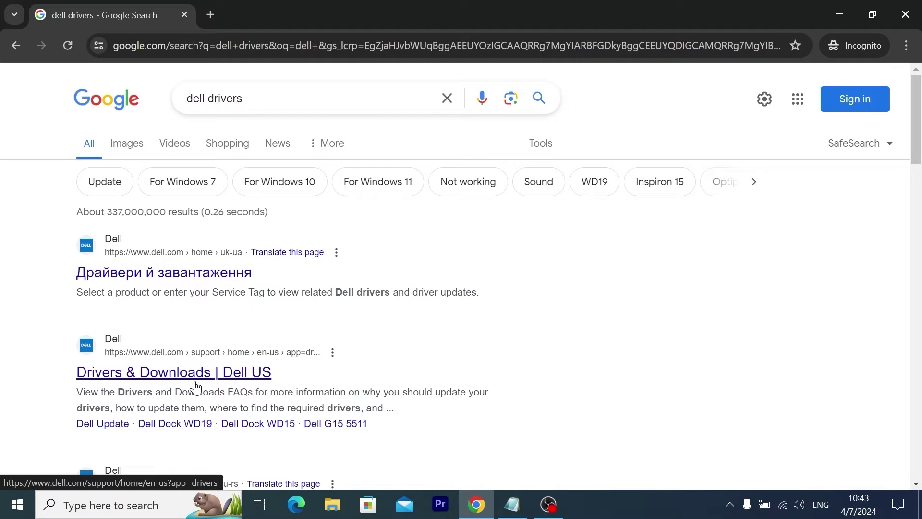
{"action": "scroll", "coordinate": [201, 353], "scroll_direction": "down", "scroll_amount": 1}
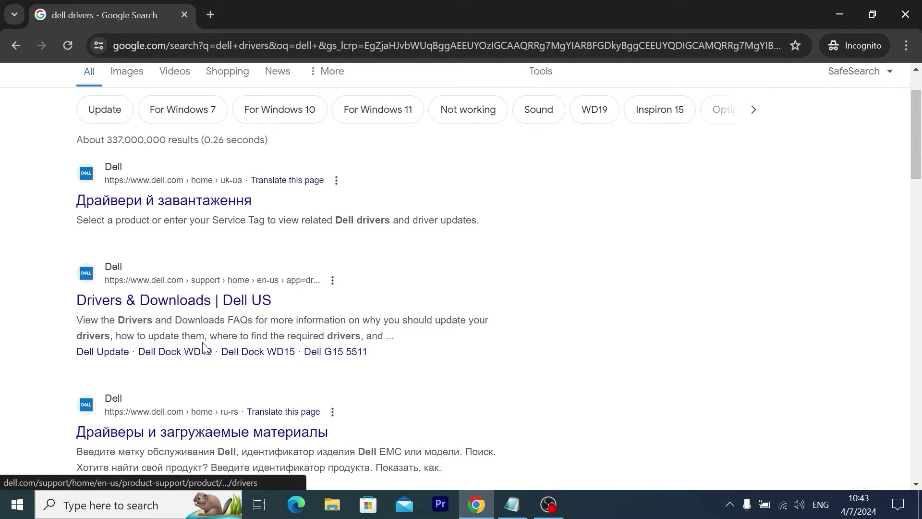
Open the Drivers & Downloads | Dell US result, focus its product search box, then minimize Chrome.
{"action": "left_click", "coordinate": [195, 302]}
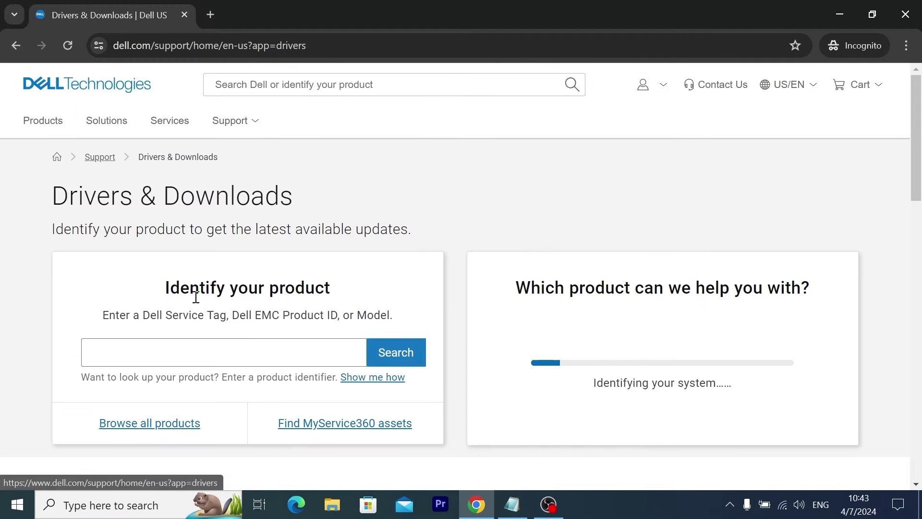
{"action": "left_click", "coordinate": [252, 350]}
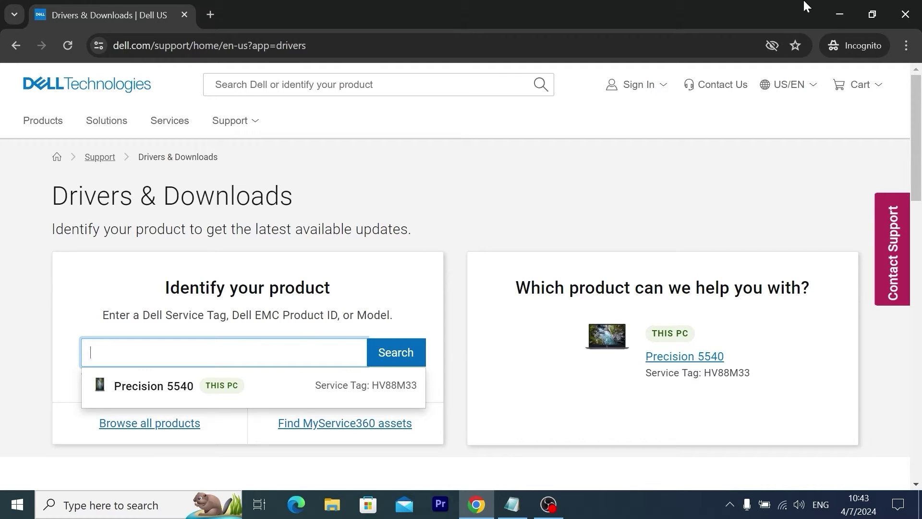
{"action": "left_click", "coordinate": [838, 15]}
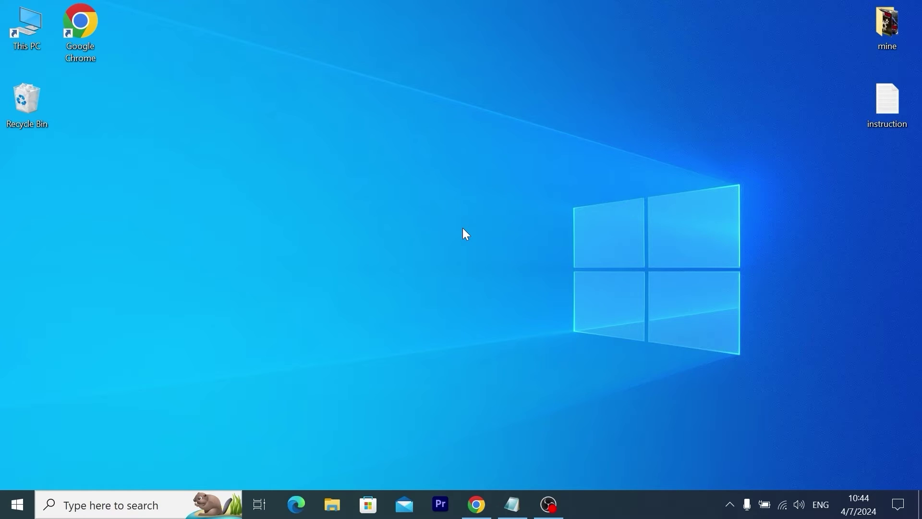
Copy the command 'wmic bios get serialnumber' from the instruction notes in Notepad.
{"action": "left_click", "coordinate": [518, 513]}
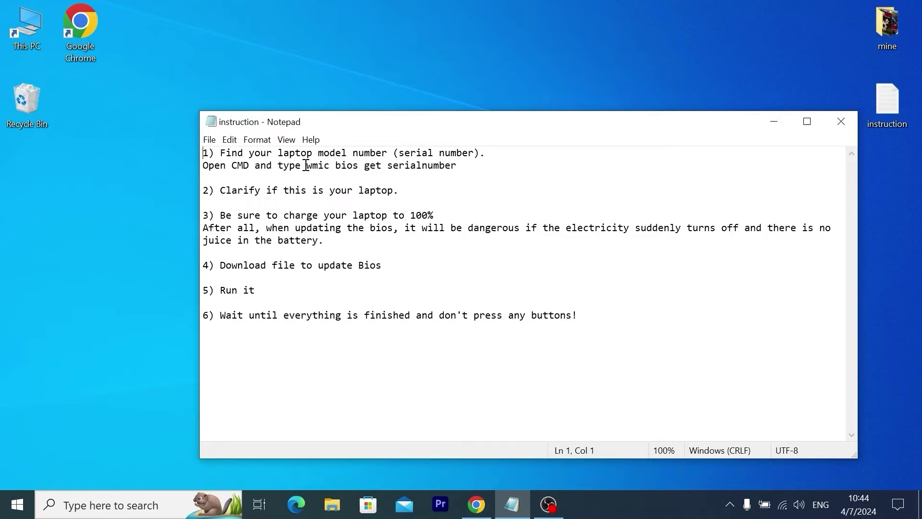
{"action": "left_click_drag", "start_coordinate": [306, 165], "coordinate": [481, 174]}
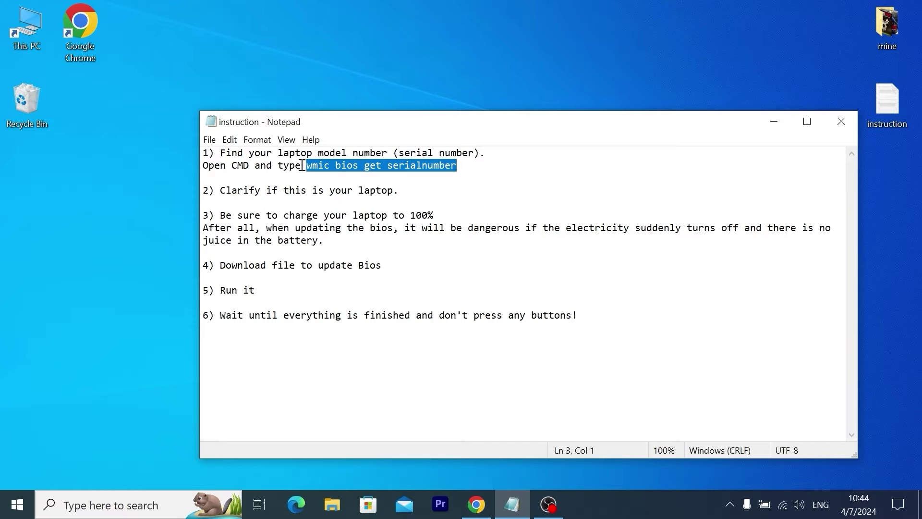
{"action": "right_click", "coordinate": [426, 169]}
{"action": "left_click", "coordinate": [458, 211]}
{"action": "right_click", "coordinate": [330, 172]}
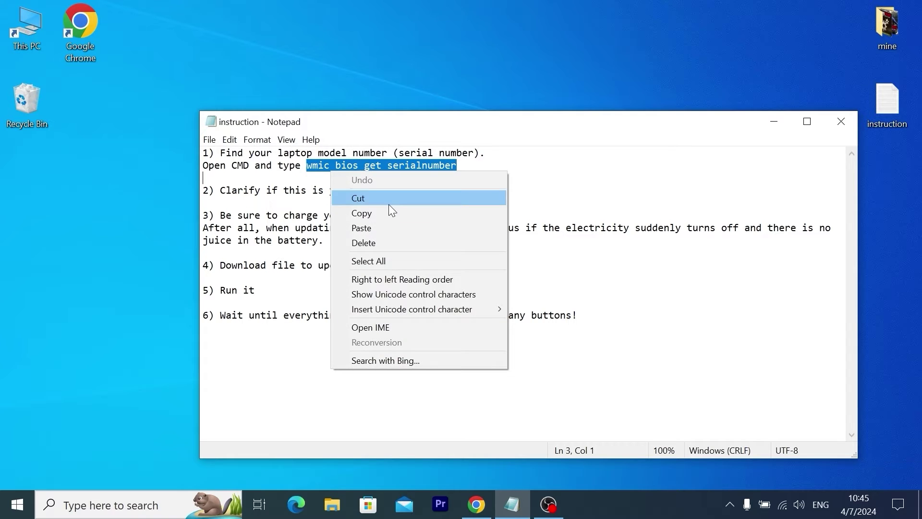
{"action": "left_click", "coordinate": [398, 214]}
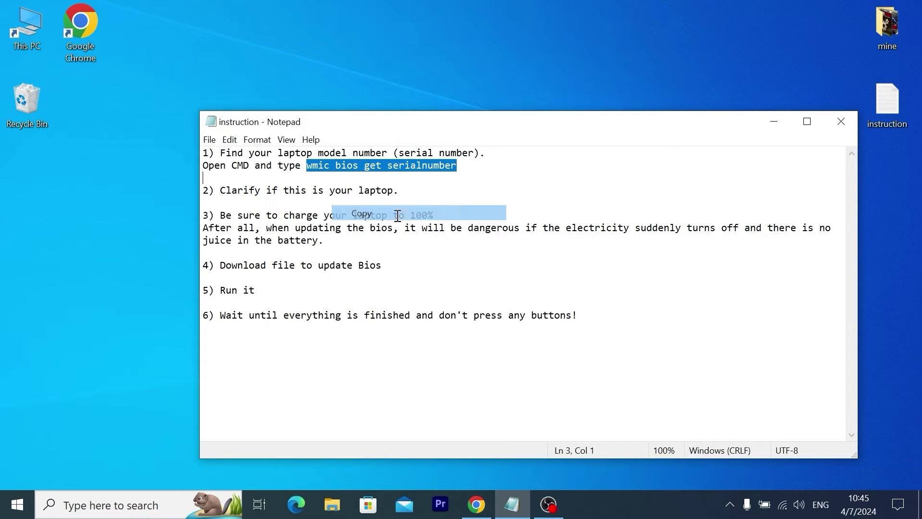
Run 'wmic bios get serialnumber' in an administrator Command Prompt and copy the returned serial number.
{"action": "left_click", "coordinate": [118, 513]}
{"action": "type", "text": "cm"}
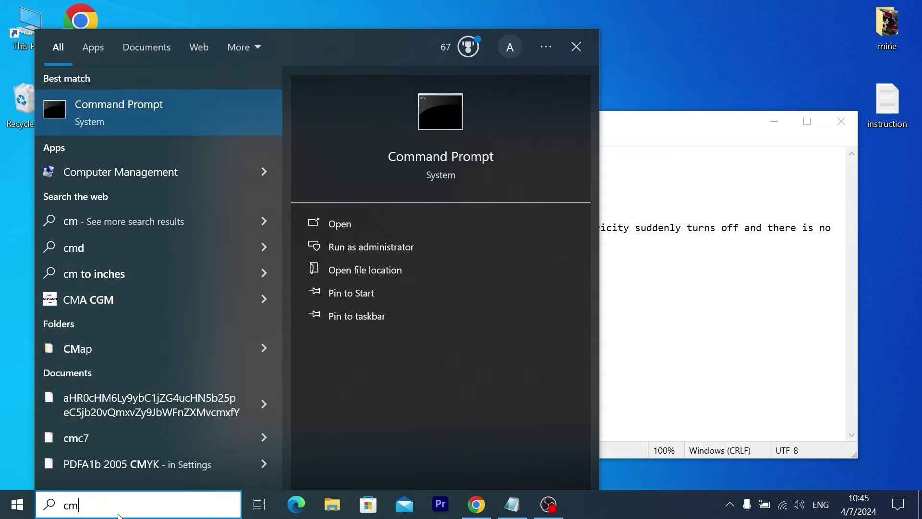
{"action": "type", "text": "d"}
{"action": "left_click", "coordinate": [375, 248]}
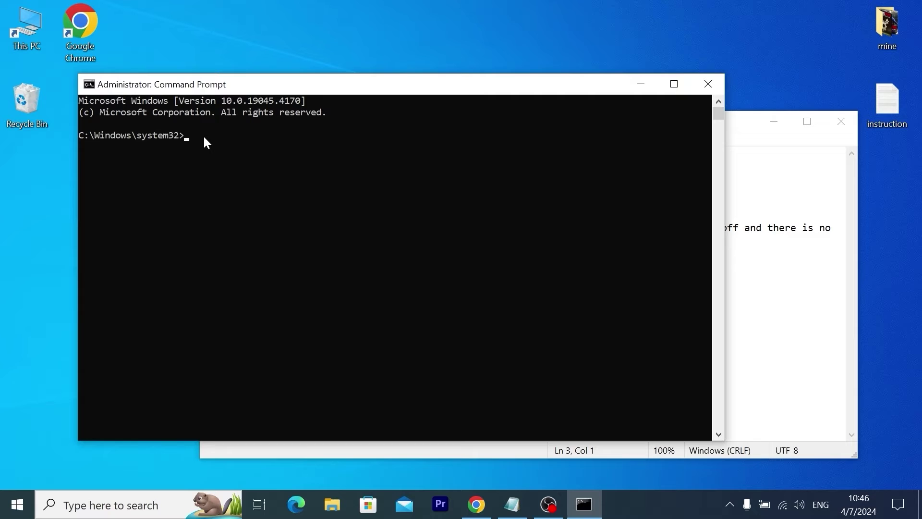
{"action": "key", "text": "ctrl+v"}
{"action": "key", "text": "Return"}
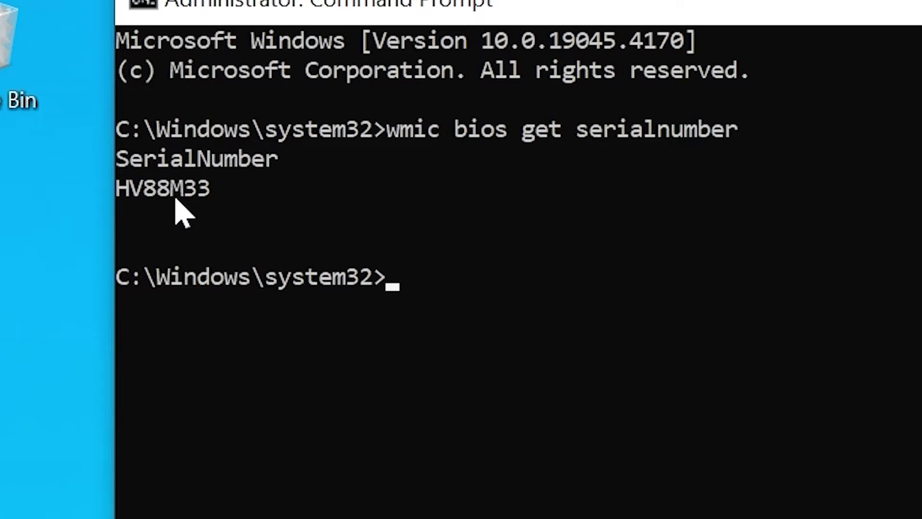
{"action": "left_click_drag", "start_coordinate": [215, 190], "coordinate": [97, 195]}
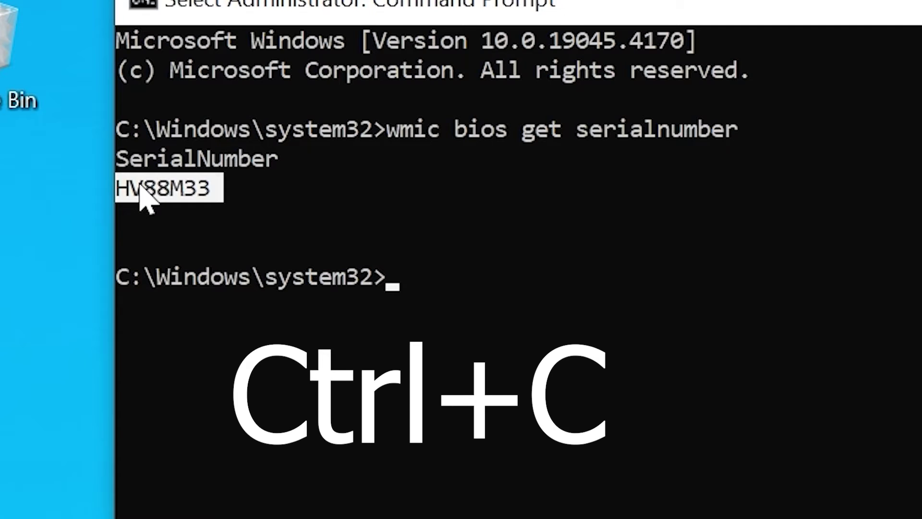
{"action": "key", "text": "ctrl+c"}
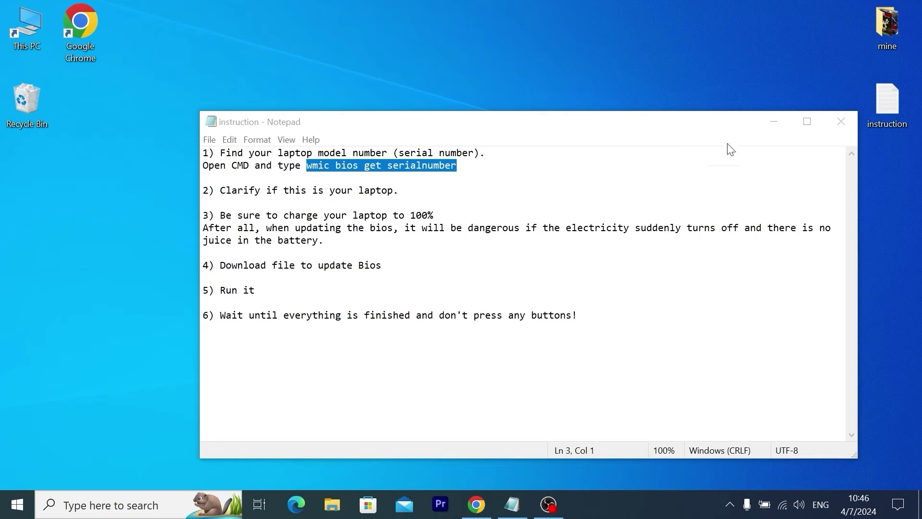
Look up the laptop on Dell Support by pasting its service tag into the product field.
{"action": "left_click", "coordinate": [476, 504]}
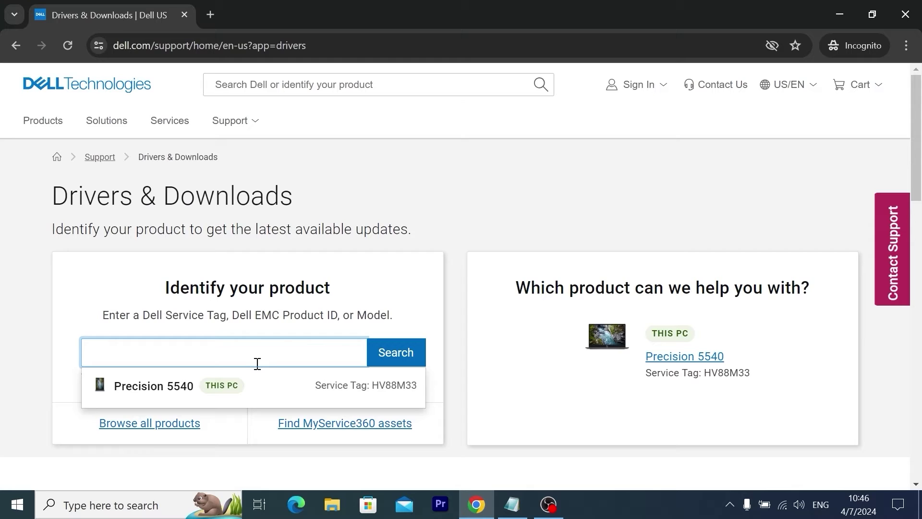
{"action": "left_click", "coordinate": [240, 359]}
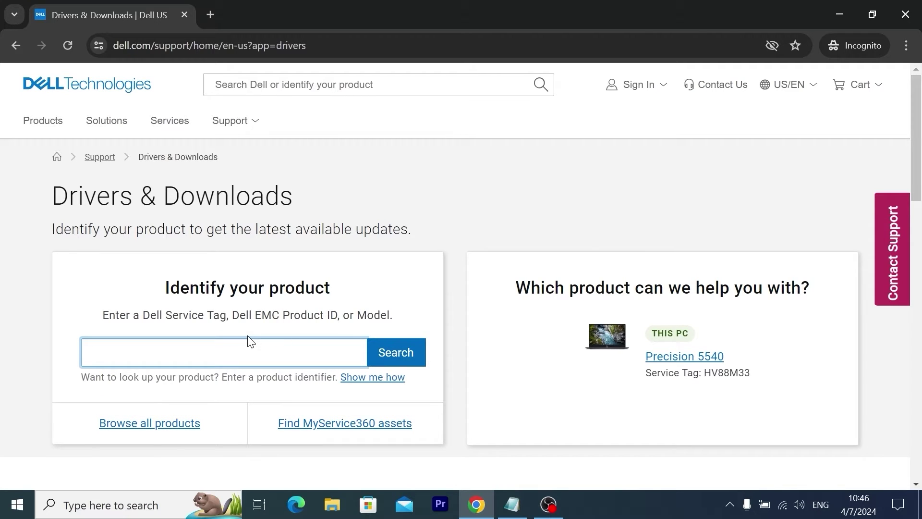
{"action": "key", "text": "ctrl+v"}
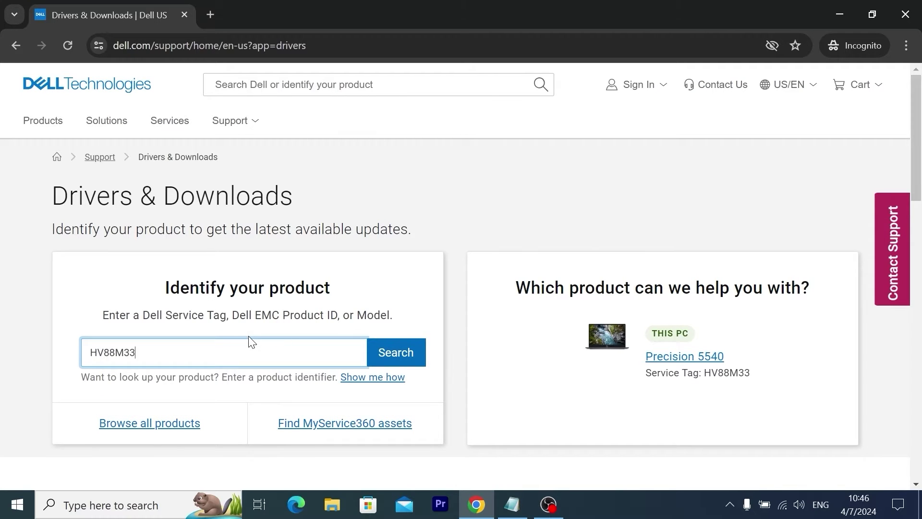
{"action": "left_click", "coordinate": [399, 364]}
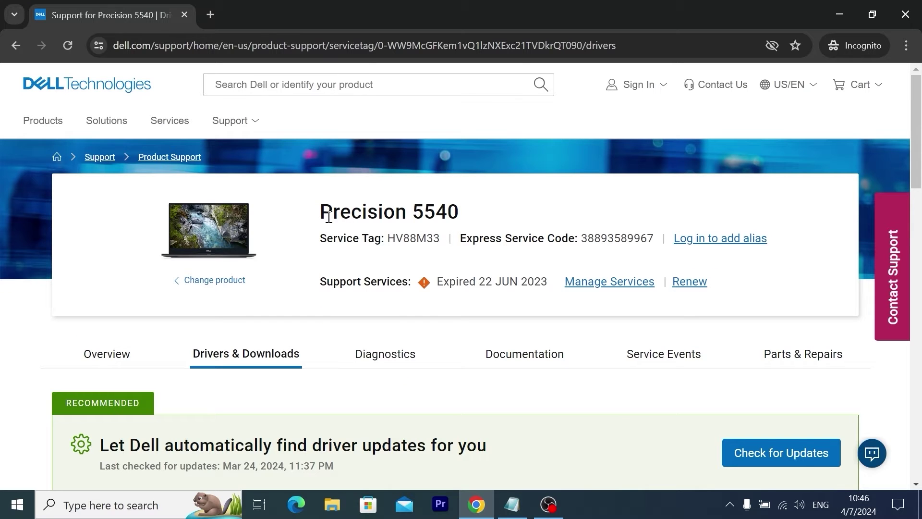
Select the Precision 5540 product name, then check and dismiss the battery status flyout.
{"action": "left_click_drag", "start_coordinate": [321, 217], "coordinate": [470, 221]}
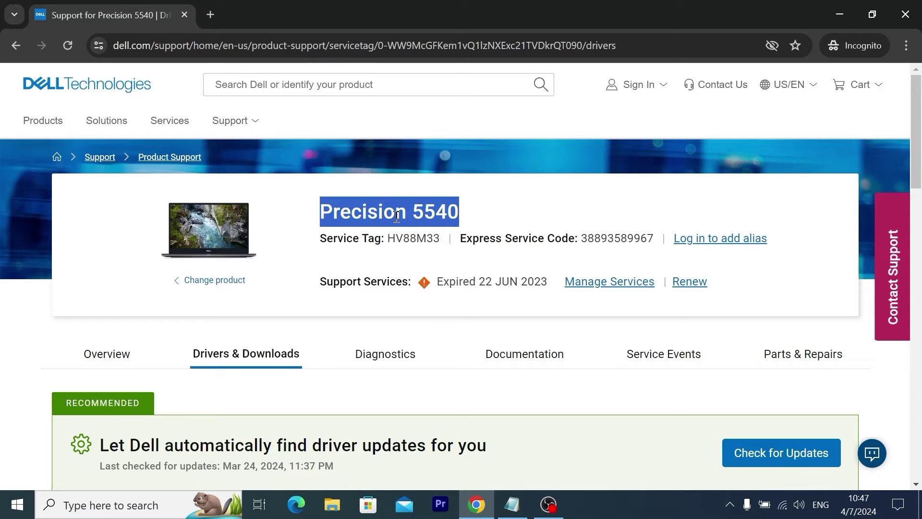
{"action": "left_click", "coordinate": [326, 210]}
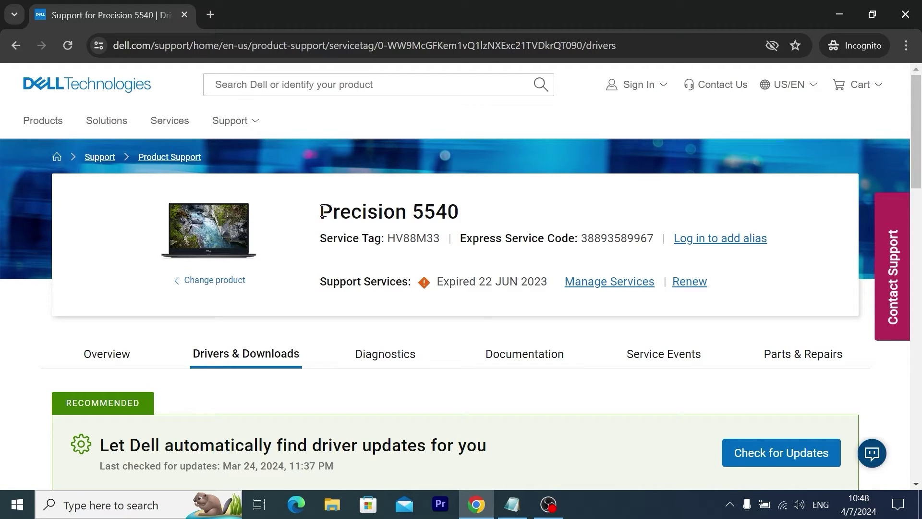
{"action": "left_click_drag", "start_coordinate": [322, 211], "coordinate": [465, 216]}
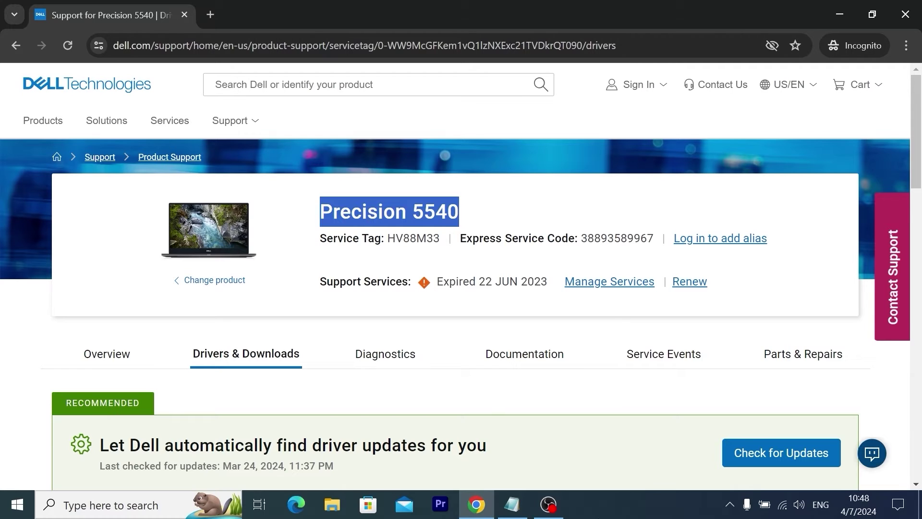
{"action": "left_click", "coordinate": [764, 504]}
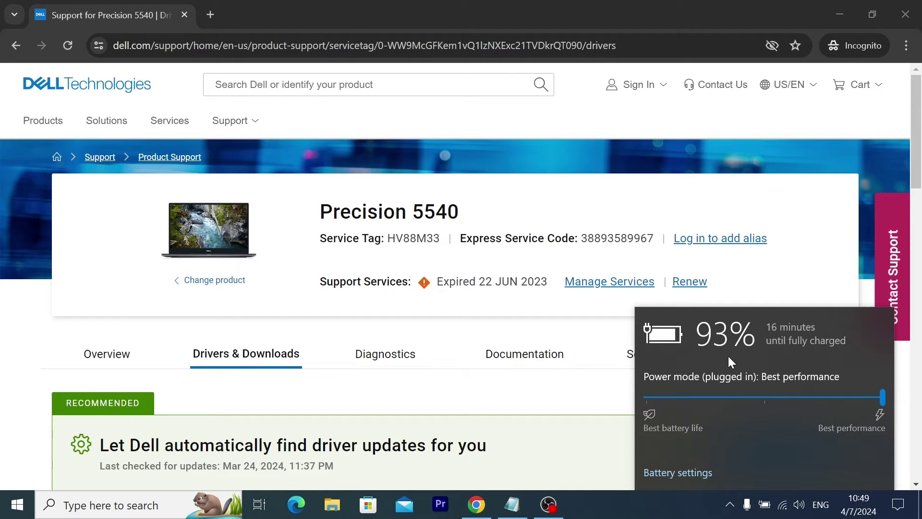
{"action": "left_click", "coordinate": [511, 210]}
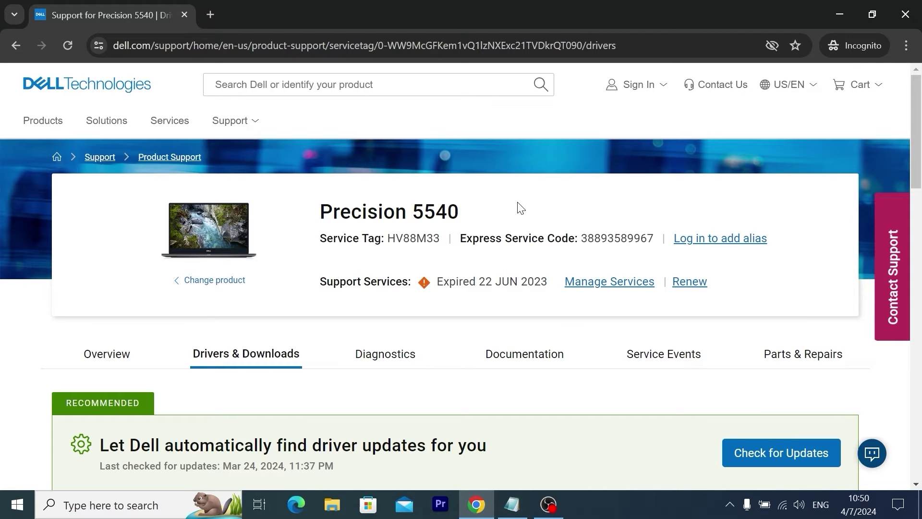
Expand the complete Precision 5540 drivers list and set the operating system to Windows 10, 64-bit.
{"action": "scroll", "coordinate": [561, 252], "scroll_direction": "down", "scroll_amount": 3}
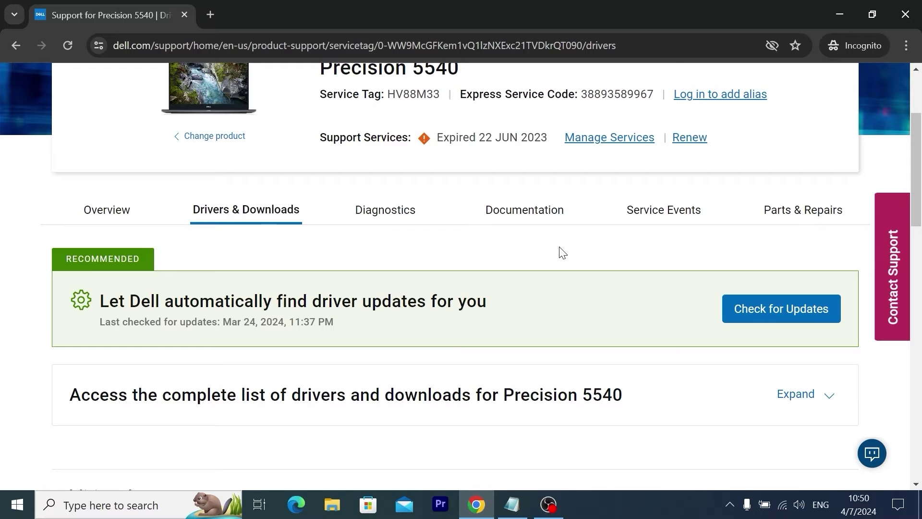
{"action": "scroll", "coordinate": [557, 251], "scroll_direction": "down", "scroll_amount": 1}
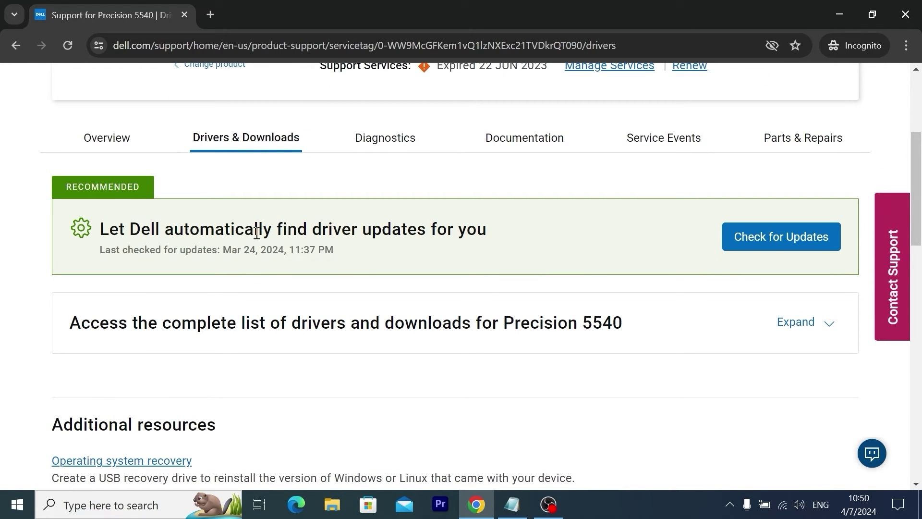
{"action": "scroll", "coordinate": [234, 215], "scroll_direction": "down", "scroll_amount": 1}
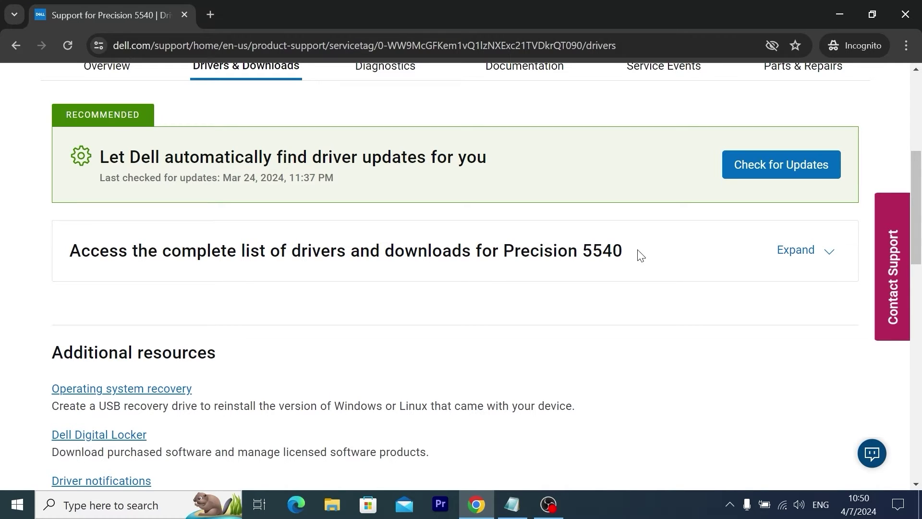
{"action": "left_click", "coordinate": [813, 252]}
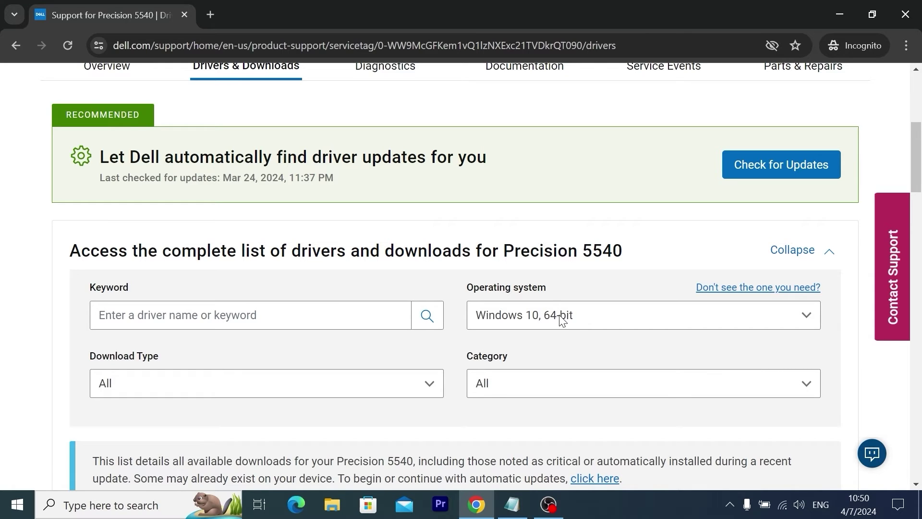
{"action": "left_click", "coordinate": [562, 320]}
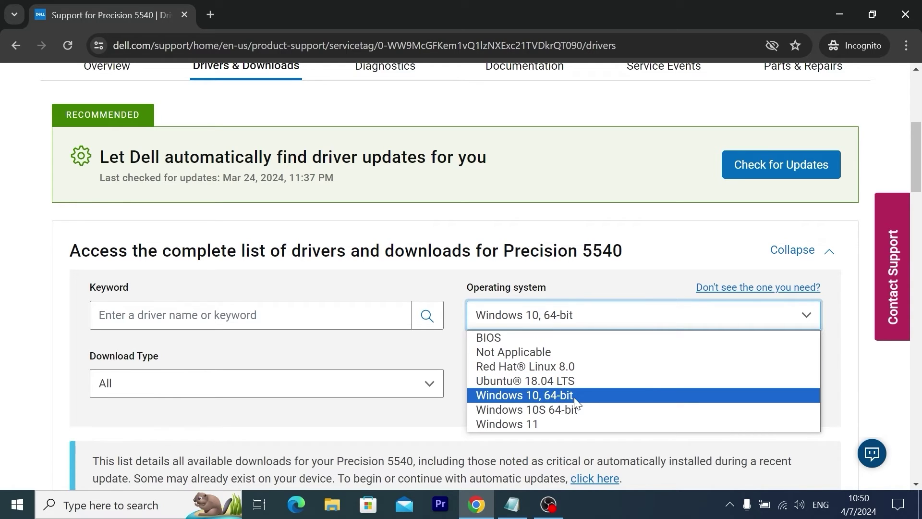
{"action": "left_click", "coordinate": [535, 393]}
{"action": "scroll", "coordinate": [135, 254], "scroll_direction": "down", "scroll_amount": 4}
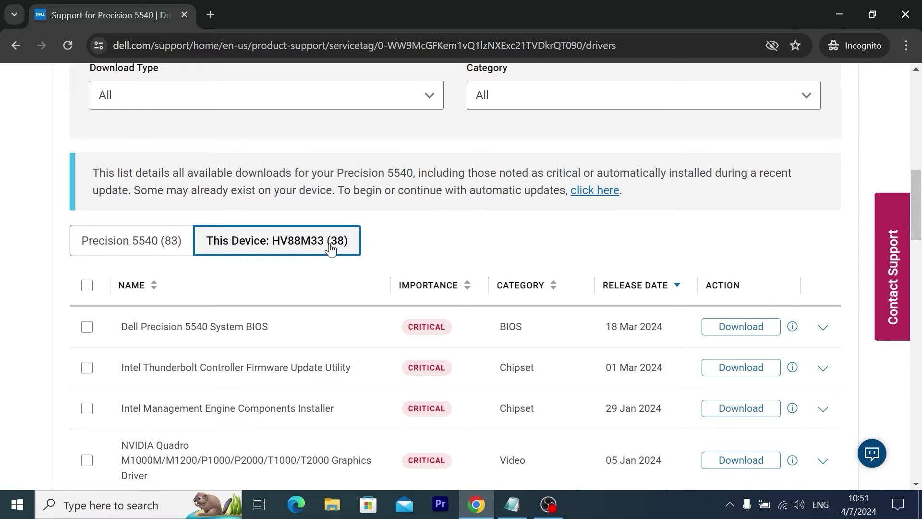
{"action": "scroll", "coordinate": [495, 201], "scroll_direction": "up", "scroll_amount": 1}
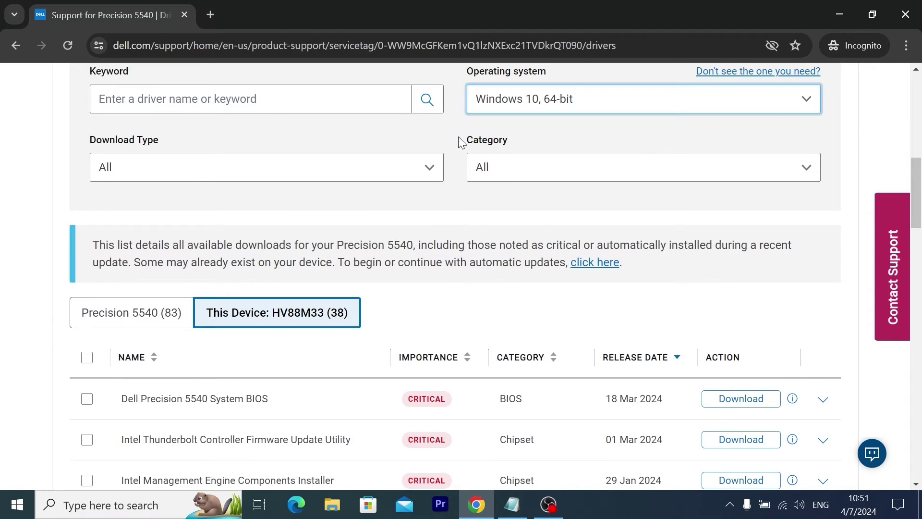
Filter the drivers list to the BIOS category.
{"action": "left_click", "coordinate": [529, 172]}
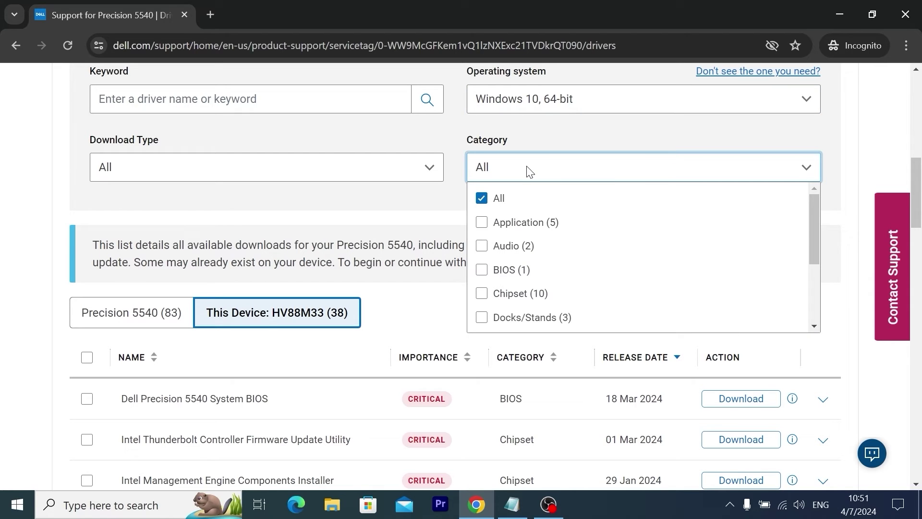
{"action": "left_click", "coordinate": [482, 272]}
{"action": "scroll", "coordinate": [520, 370], "scroll_direction": "down", "scroll_amount": 1}
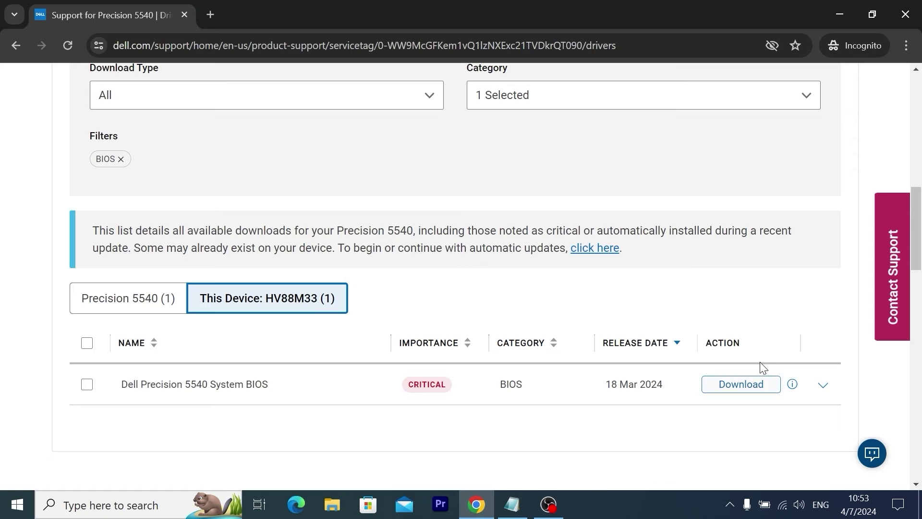
Download the System BIOS installer Precision_5540_1.27.0 and save it to the Desktop.
{"action": "left_click", "coordinate": [747, 388]}
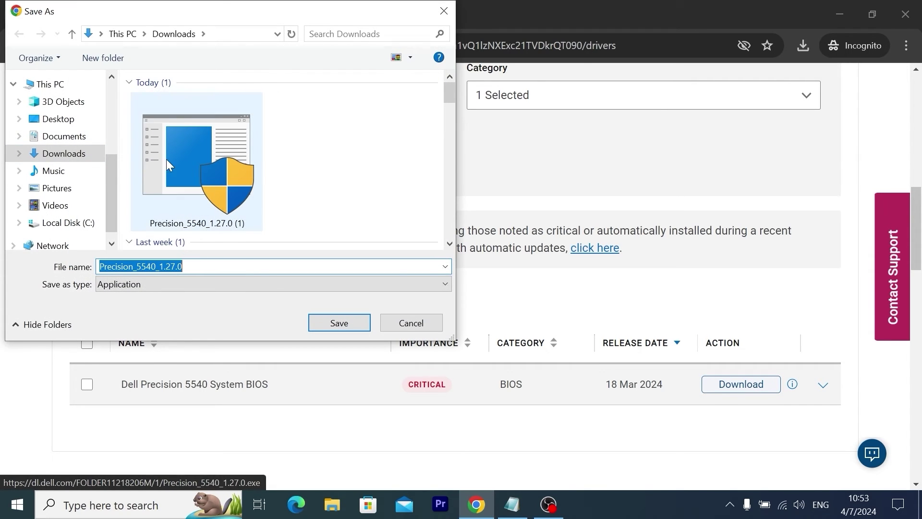
{"action": "left_click", "coordinate": [58, 120]}
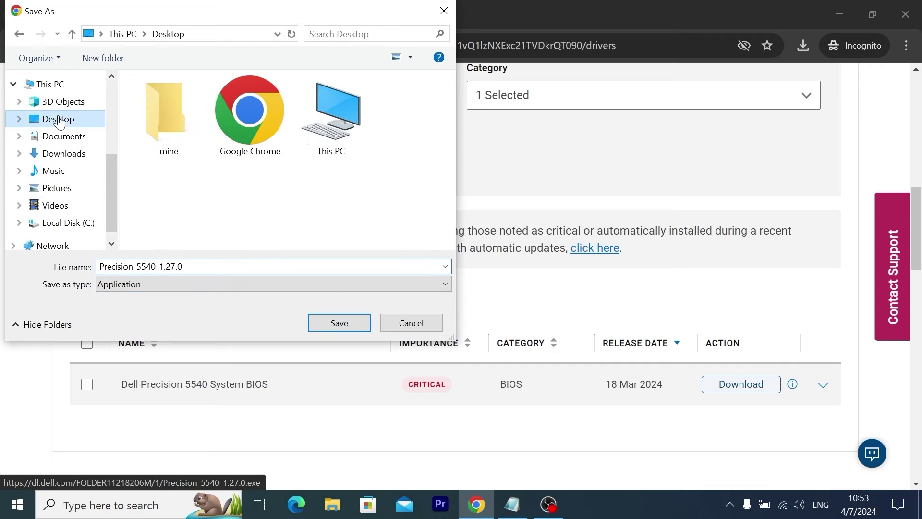
{"action": "left_click", "coordinate": [354, 322]}
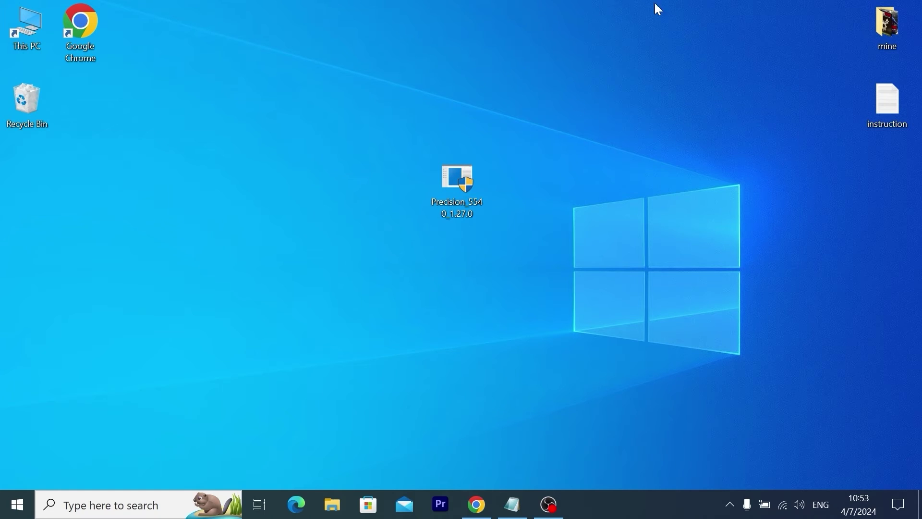
{"action": "left_click_drag", "start_coordinate": [750, 1], "coordinate": [746, 109]}
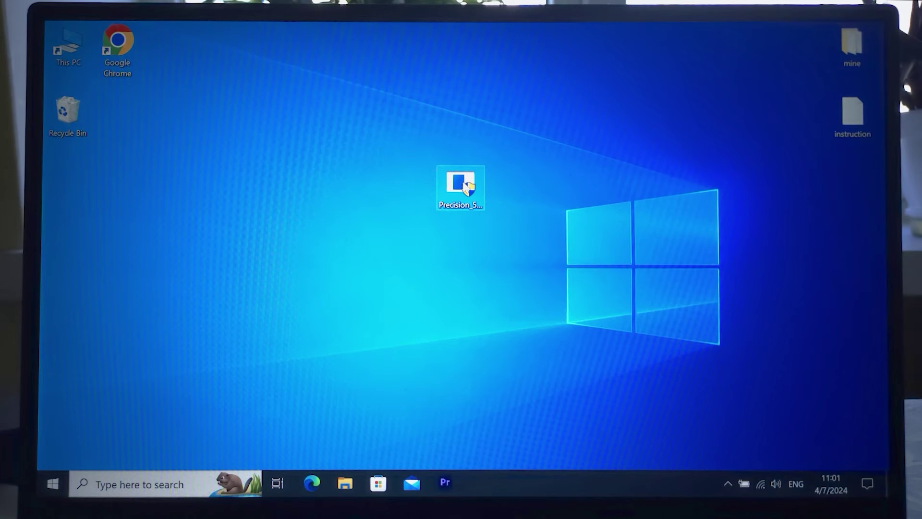
Run the Precision BIOS installer as administrator, approve UAC, and select the System BIOS with BIOS Guard payload.
{"action": "right_click", "coordinate": [463, 186]}
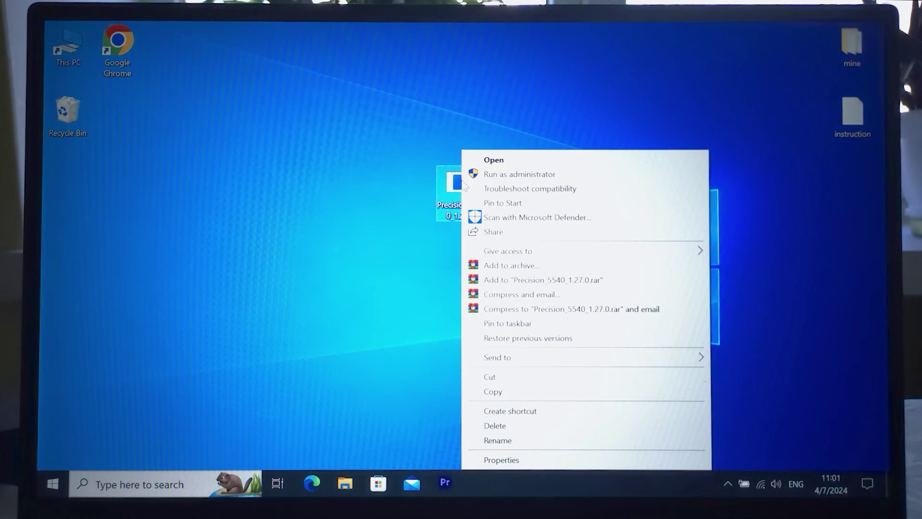
{"action": "left_click", "coordinate": [499, 175]}
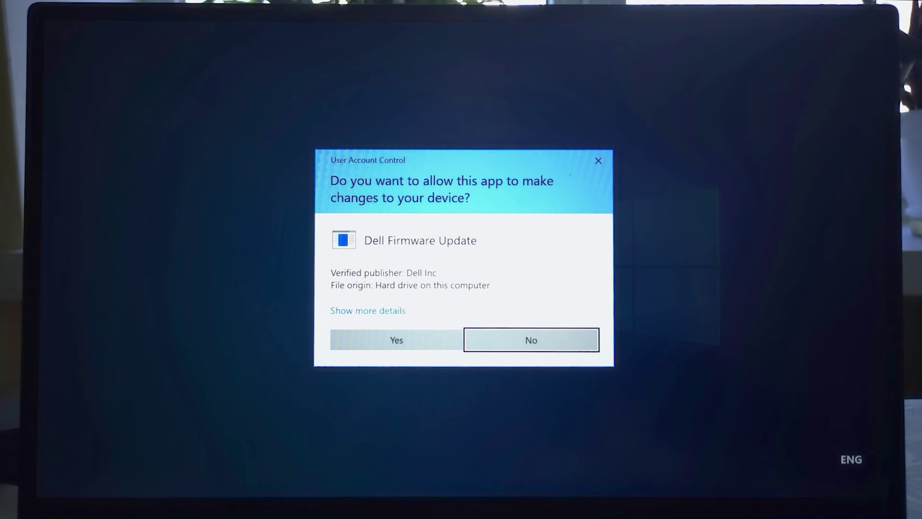
{"action": "left_click", "coordinate": [406, 334]}
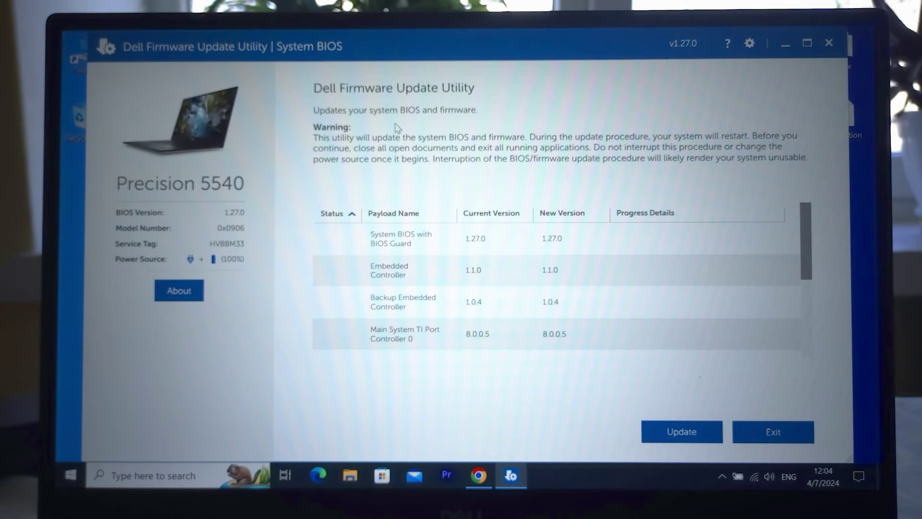
{"action": "left_click", "coordinate": [497, 240]}
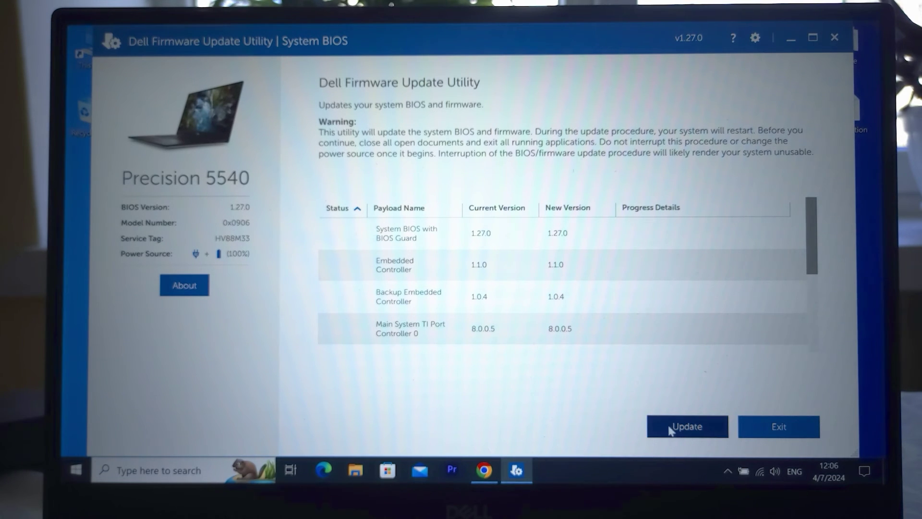
Start the firmware update, let all payloads load, and restart the system to install the BIOS.
{"action": "left_click", "coordinate": [683, 429]}
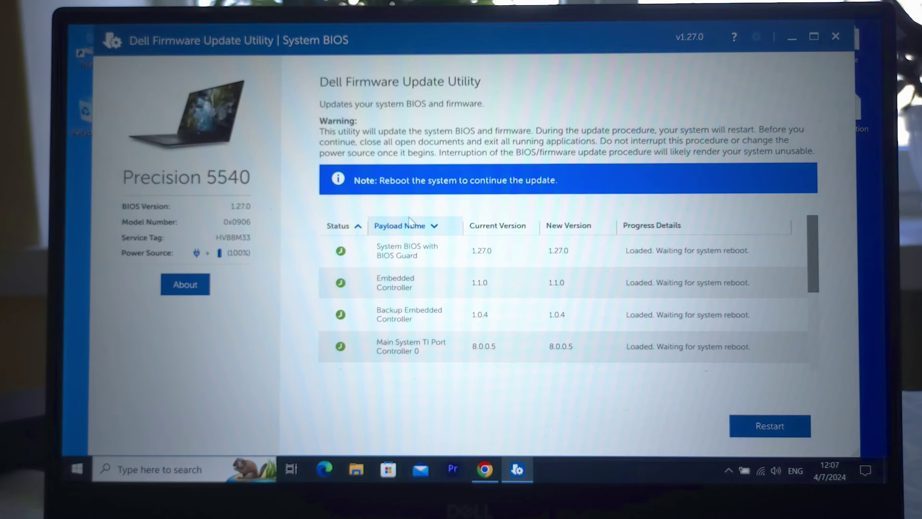
{"action": "left_click_drag", "start_coordinate": [813, 264], "coordinate": [810, 342]}
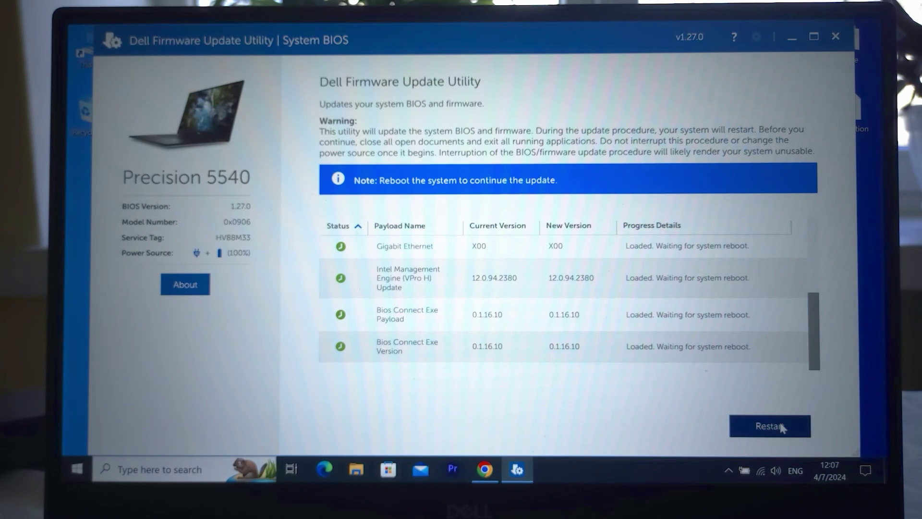
{"action": "left_click", "coordinate": [768, 427]}
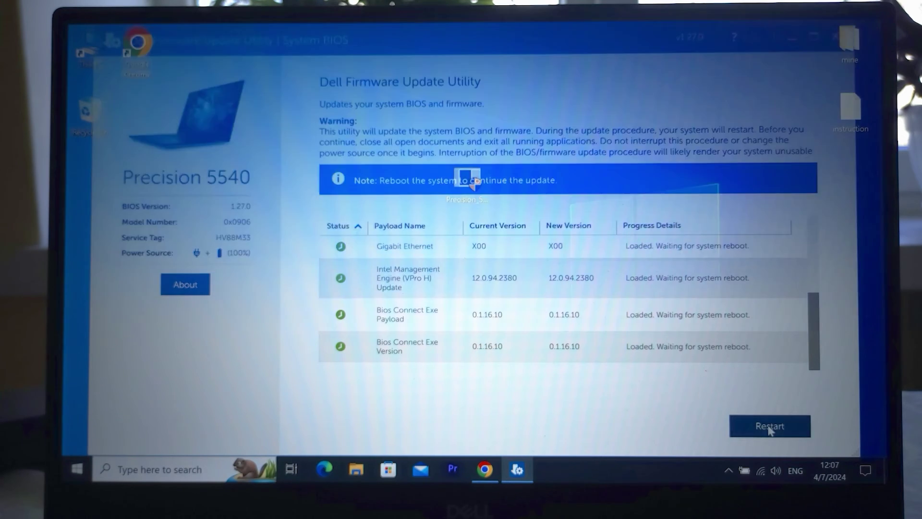